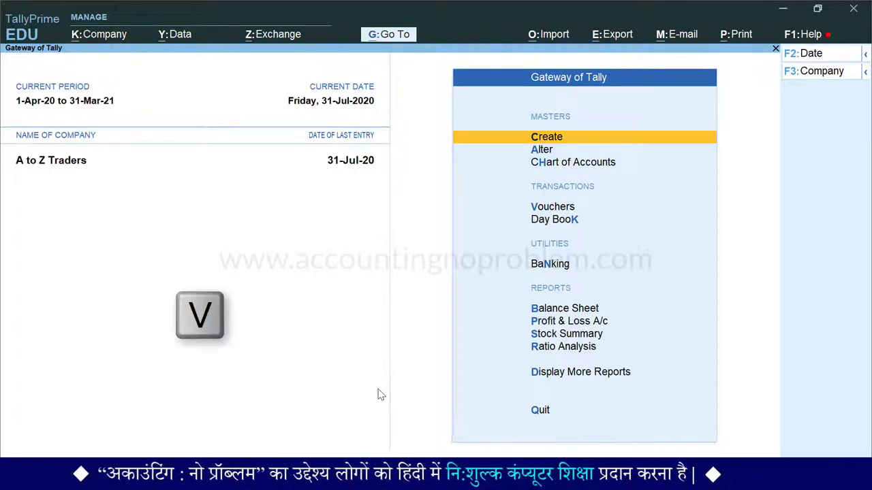
- Start a new Debit Note voucher and change its voucher mode to Item Invoice
{"action": "key", "text": "v"}
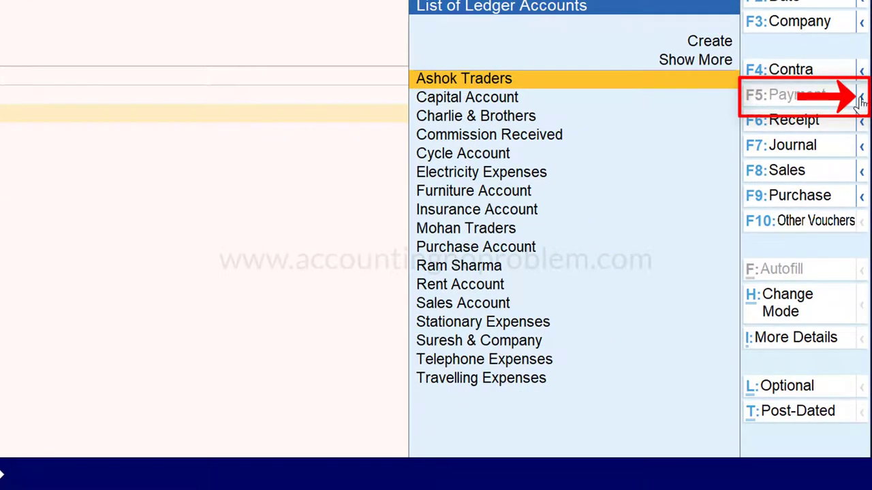
{"action": "left_click", "coordinate": [861, 100]}
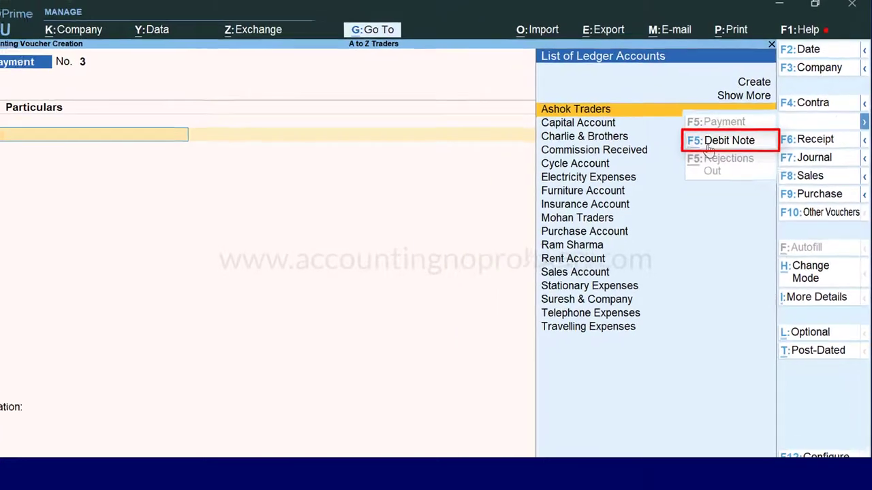
{"action": "left_click", "coordinate": [707, 146]}
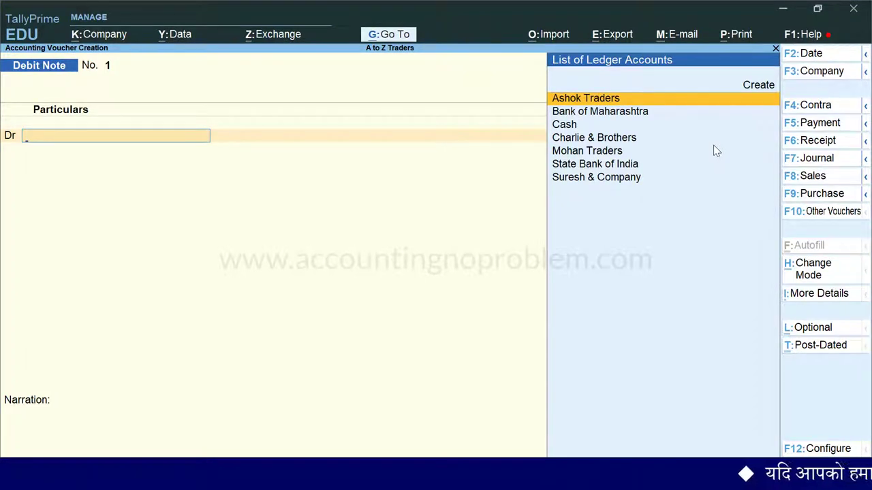
{"action": "left_click", "coordinate": [822, 274]}
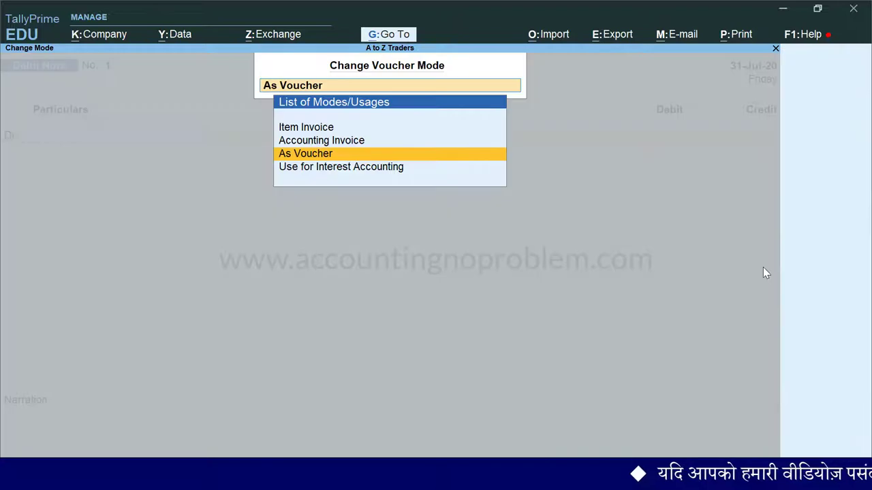
{"action": "left_click", "coordinate": [317, 130]}
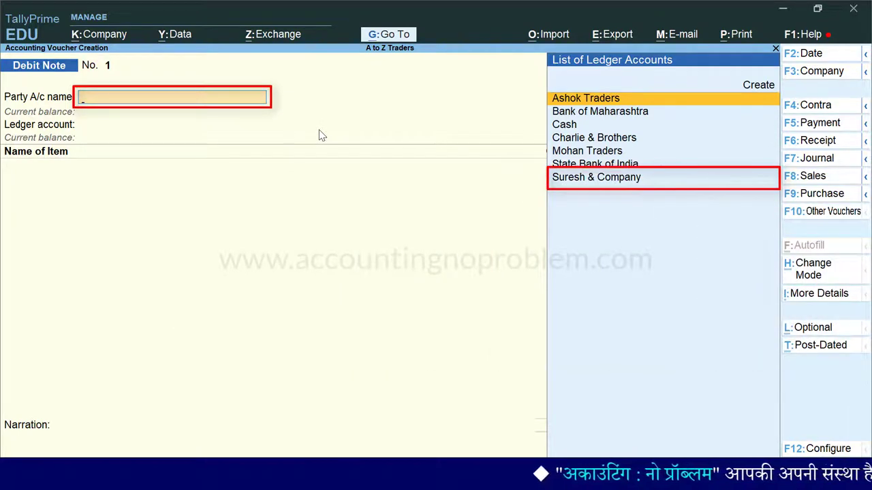
- Set the debit note's party account to Suresh & Company
{"action": "key", "text": "Down"}
{"action": "key", "text": "Down"}
{"action": "key", "text": "Down"}
{"action": "key", "text": "Down"}
{"action": "key", "text": "Down"}
{"action": "key", "text": "Down"}
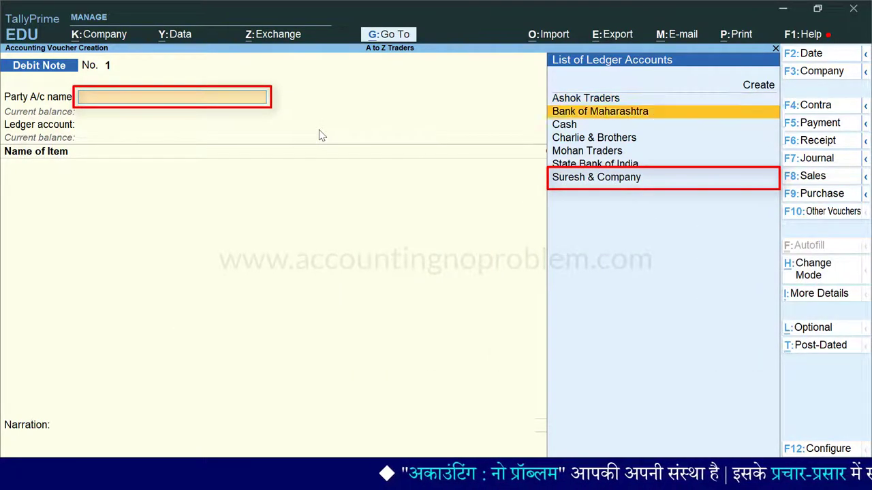
{"action": "key", "text": "Return"}
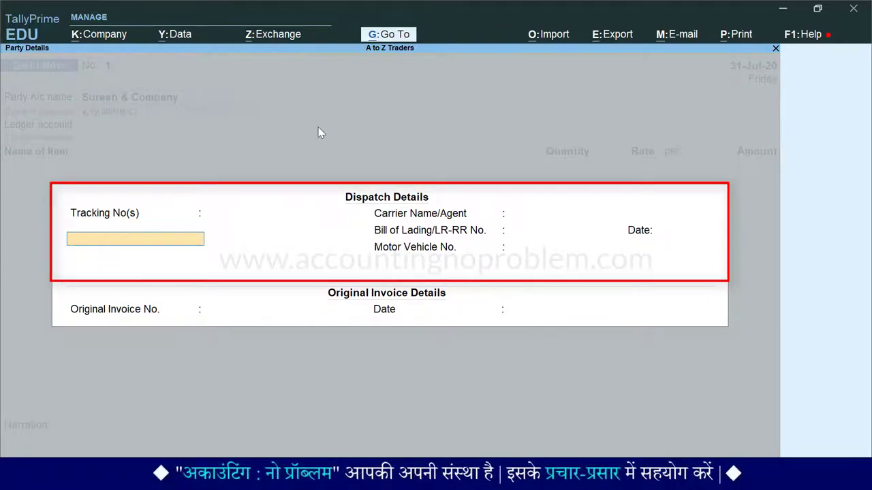
- In the dispatch details, enter only the motor vehicle number MP 09 AB XX66, leaving the tracking, carrier and bill of lading fields blank
{"action": "key", "text": "Return"}
{"action": "key", "text": "Return"}
{"action": "key", "text": "Return"}
{"action": "key", "text": "Return"}
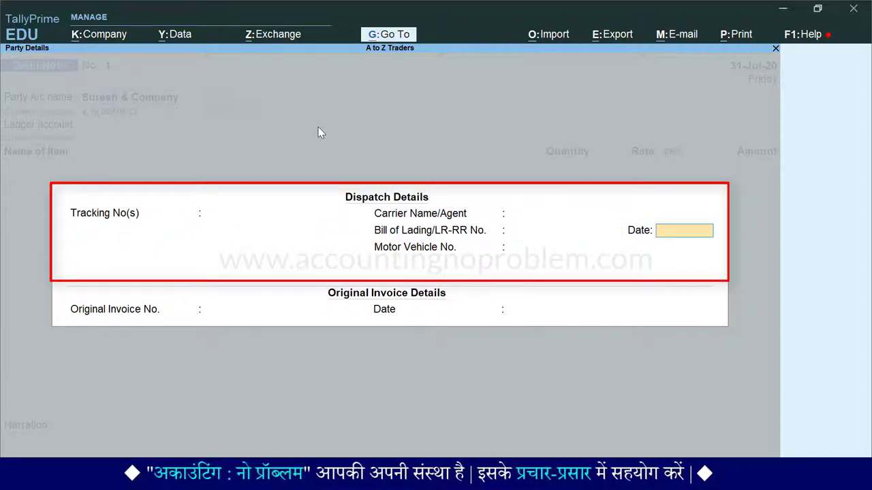
{"action": "type", "text": "MP 09 AB XX66"}
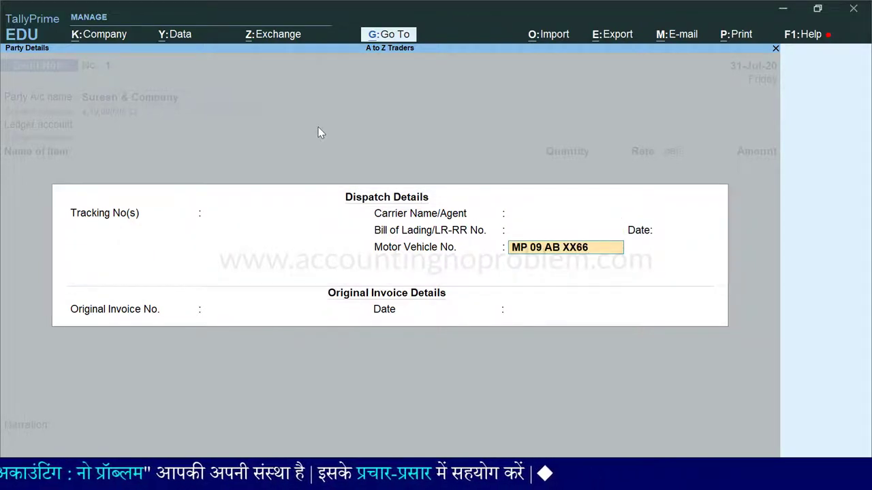
{"action": "key", "text": "Return"}
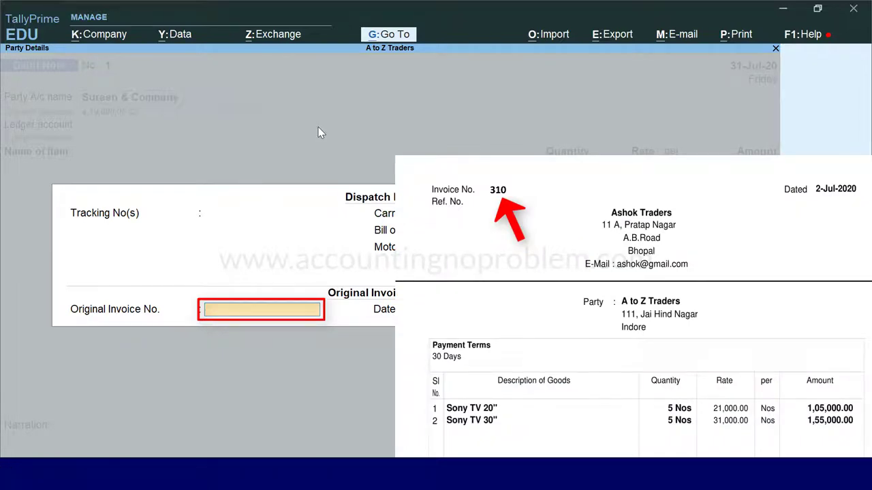
- Enter 310 as the original invoice number and 2-Jul-2020 as its date, completing the dispatch and invoice details
{"action": "type", "text": "310"}
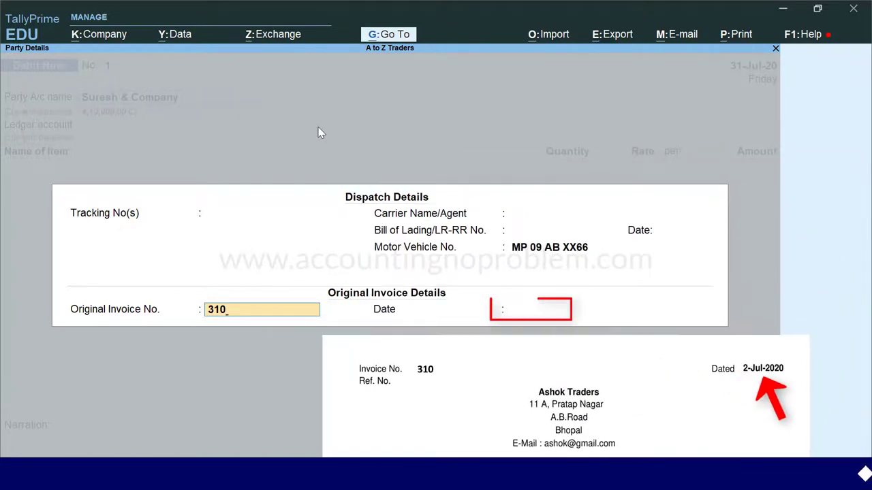
{"action": "key", "text": "Return"}
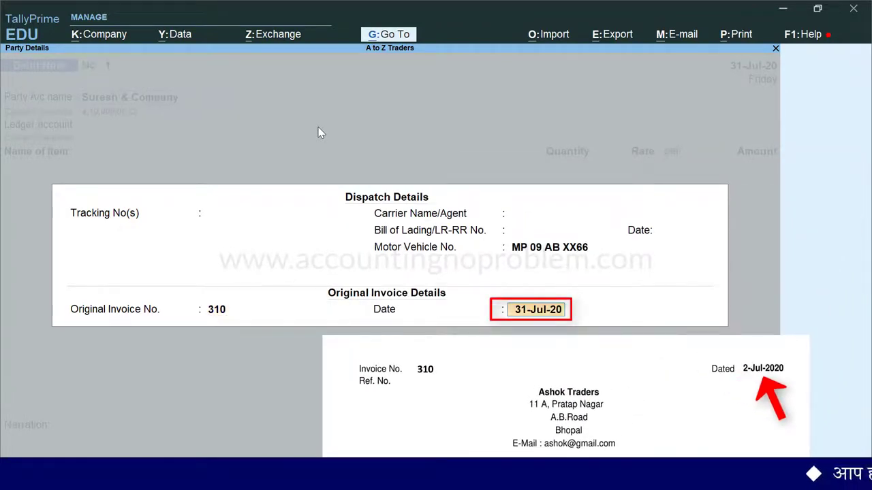
{"action": "type", "text": "2.7"}
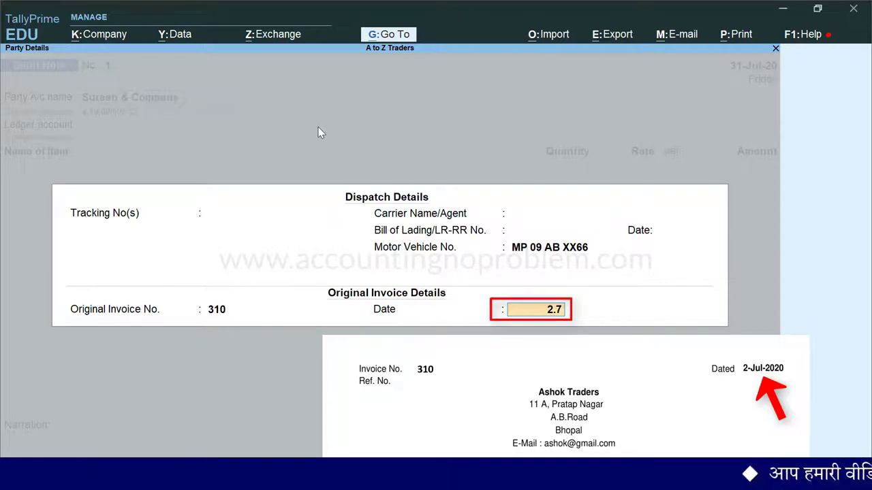
{"action": "key", "text": "Return"}
{"action": "key", "text": "Return"}
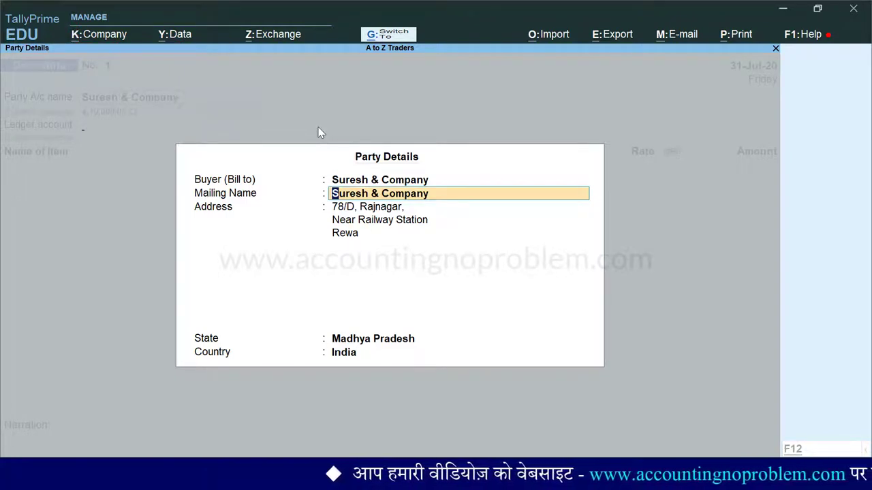
- Accept the prefilled buyer details for the party, and view the voucher's list of additional details before returning to the entry
{"action": "key", "text": "ctrl+a"}
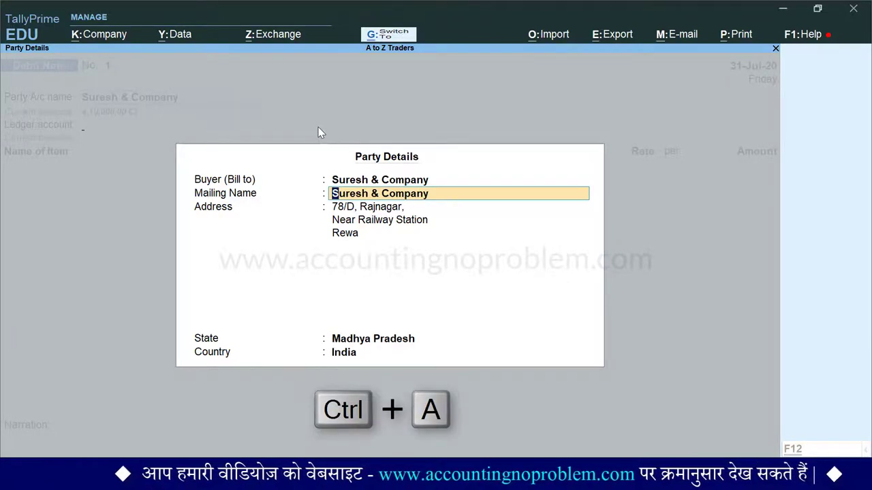
{"action": "key", "text": "ctrl+a"}
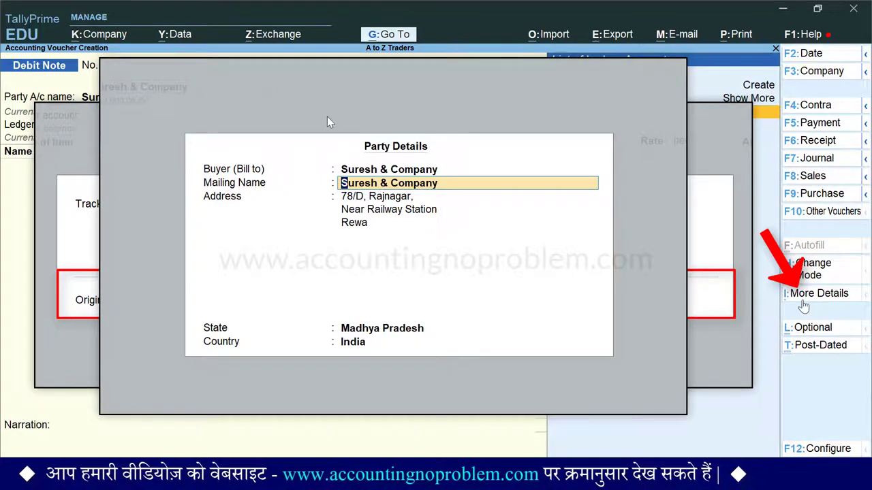
{"action": "key", "text": "ctrl+i"}
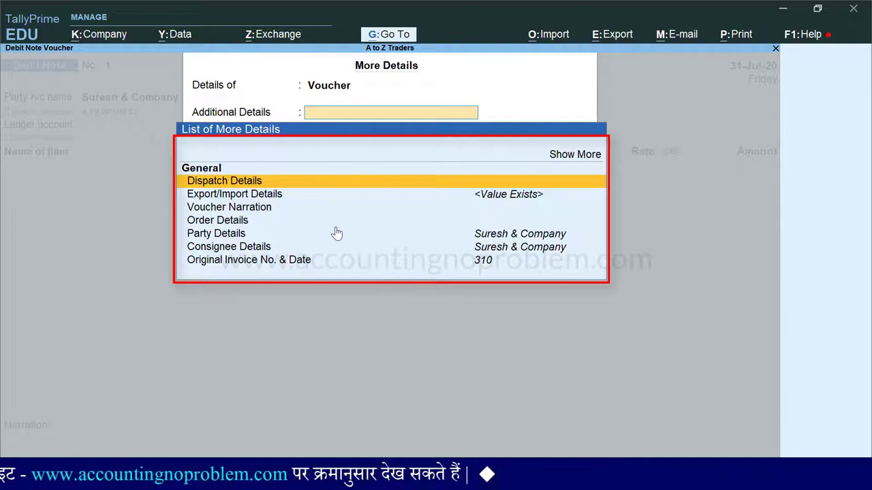
{"action": "key", "text": "Escape"}
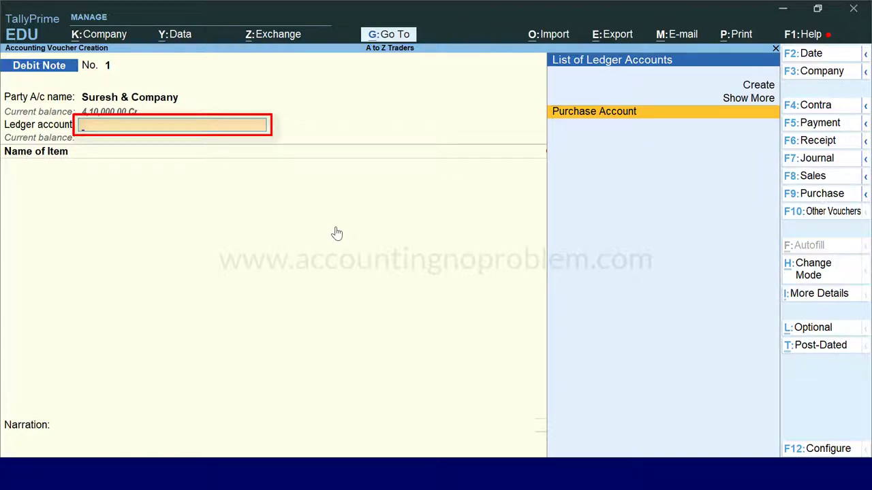
- Create a ledger named Purchase Return under the Purchase Accounts group and use it as the voucher's ledger account
{"action": "key", "text": "alt+c"}
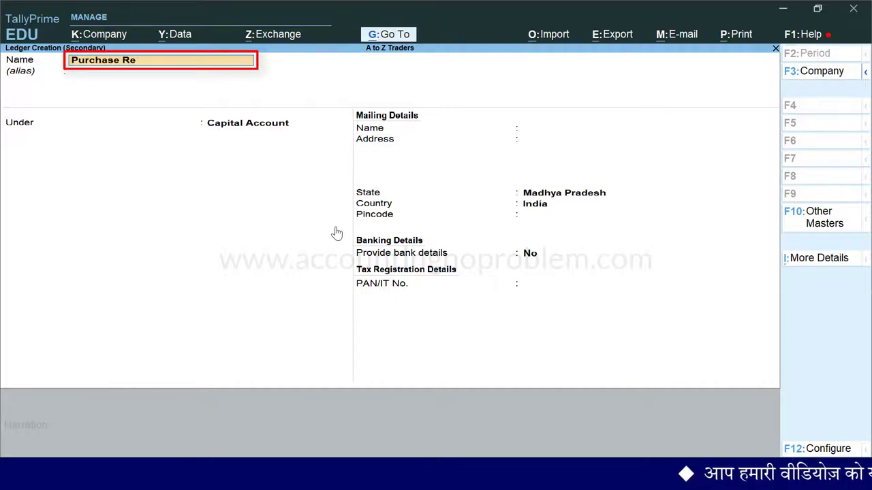
{"action": "type", "text": "Purchase Return"}
{"action": "key", "text": "Return"}
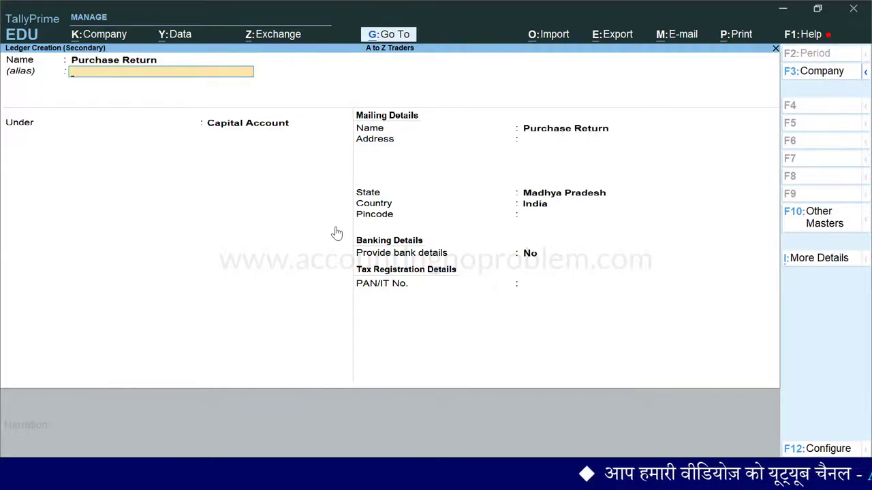
{"action": "key", "text": "Return"}
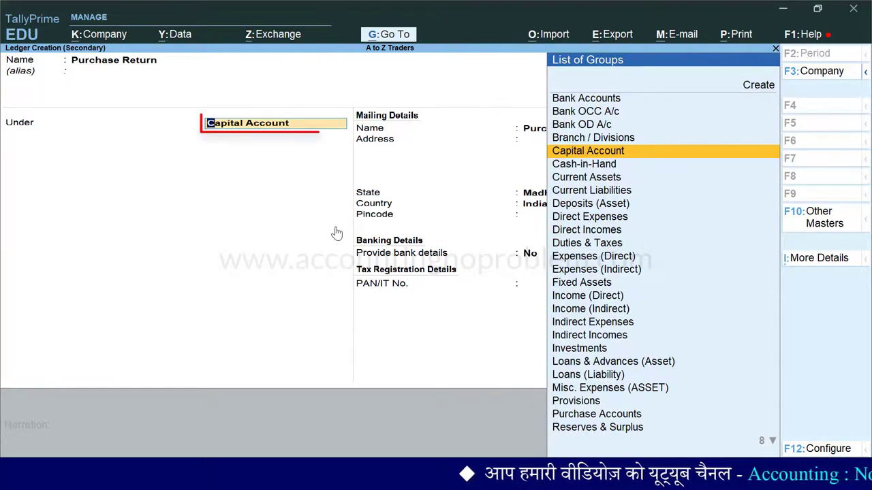
{"action": "type", "text": "P"}
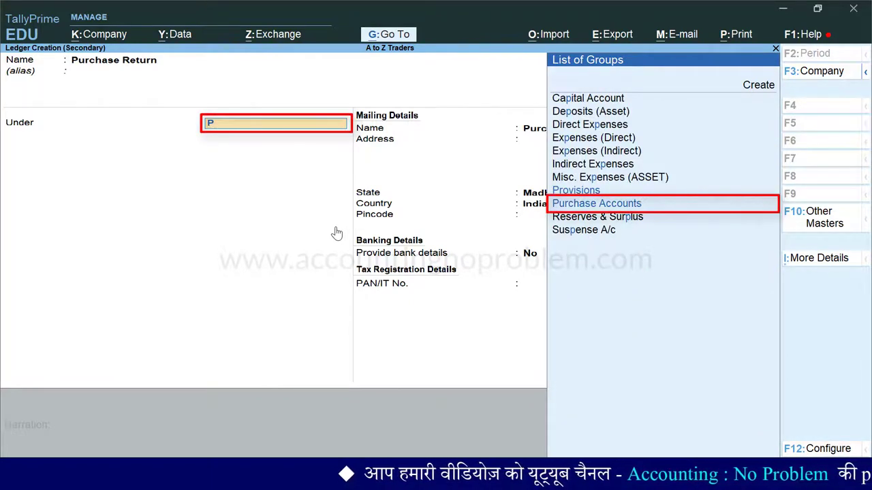
{"action": "key", "text": "Down"}
{"action": "key", "text": "Return"}
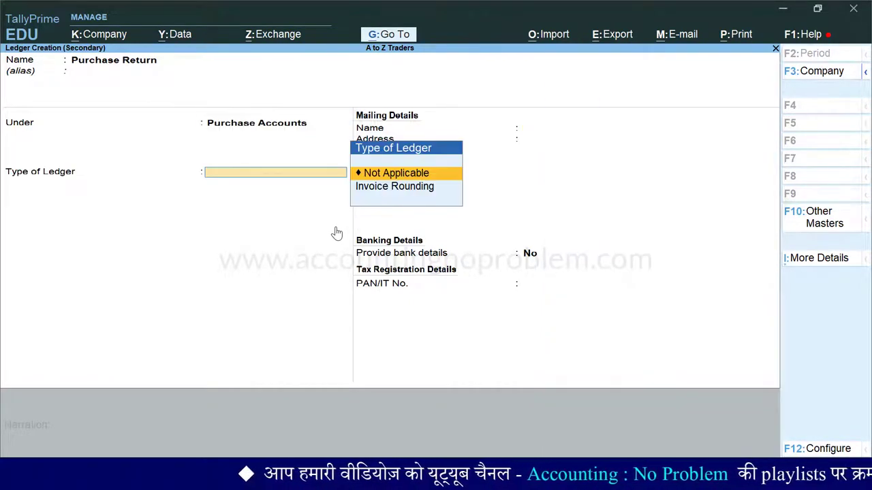
{"action": "key", "text": "ctrl+a"}
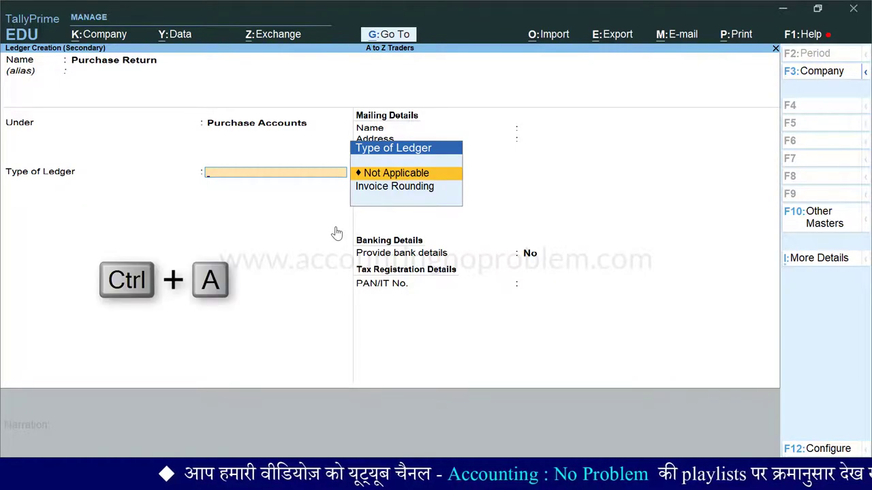
{"action": "key", "text": "Return"}
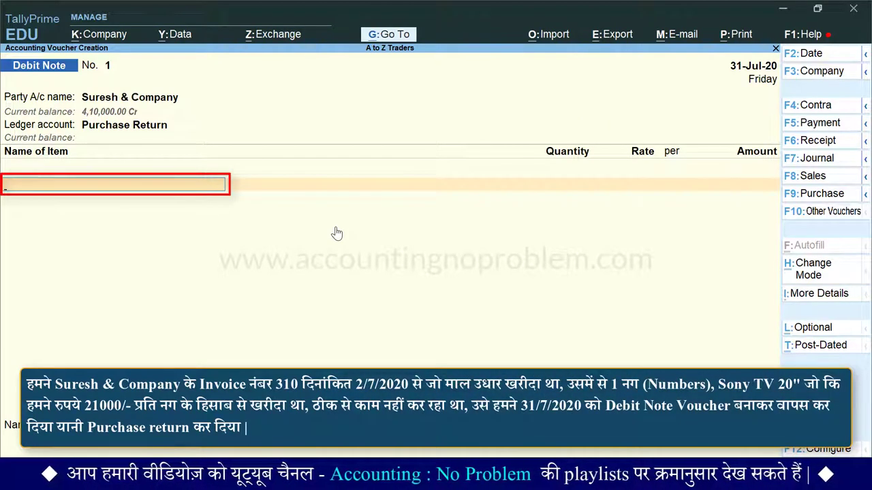
- Add the stock item Sony TV 20" with a quantity of 1 Nos at a rate of 21,000.00
{"action": "key", "text": "space"}
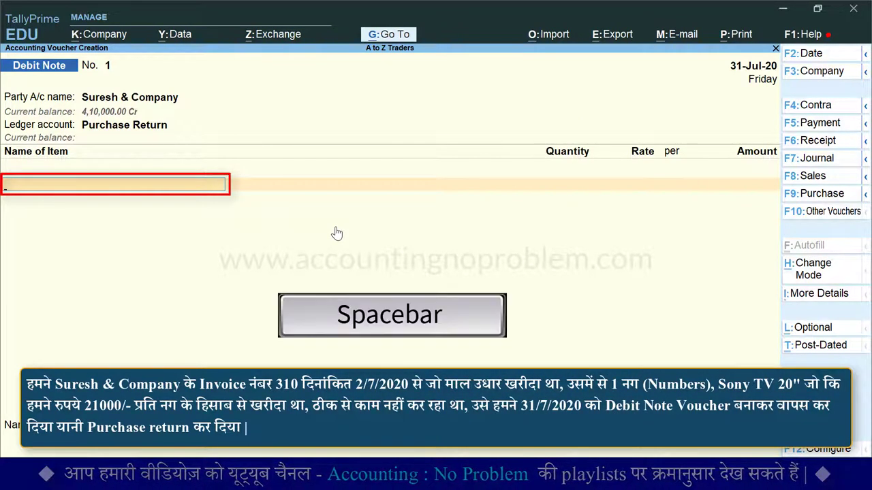
{"action": "type", "text": "S"}
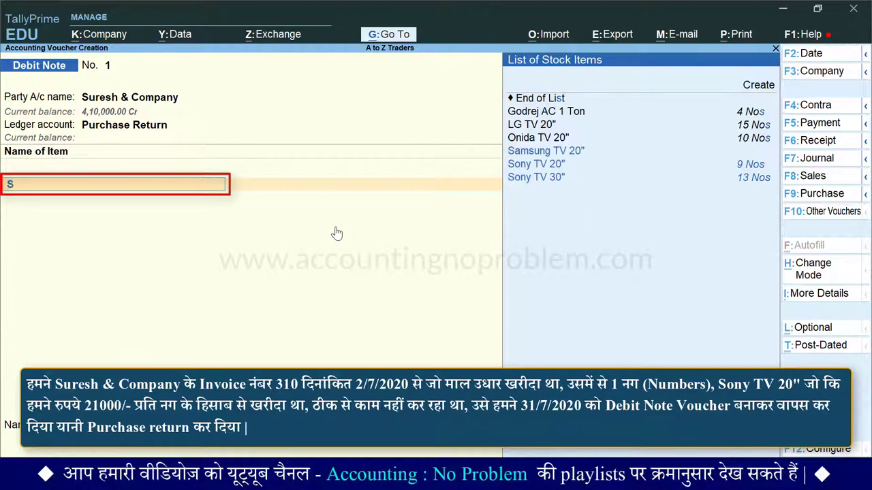
{"action": "key", "text": "Return"}
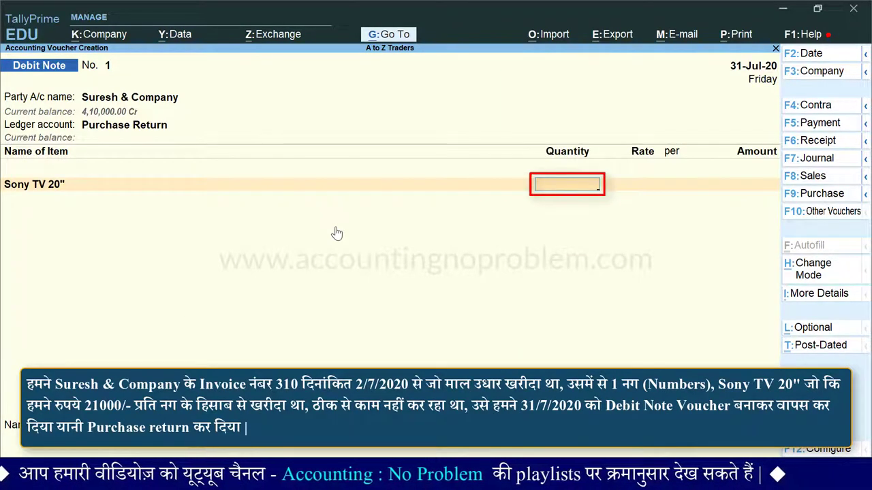
{"action": "type", "text": "1"}
{"action": "key", "text": "Return"}
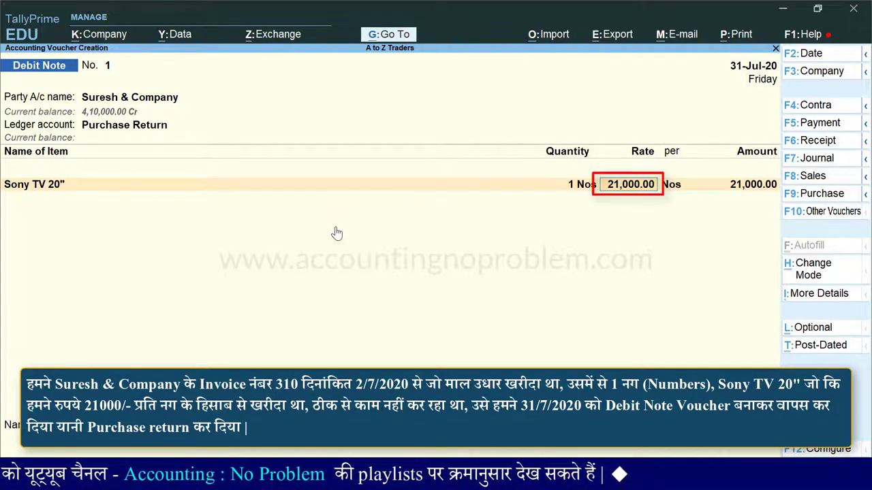
{"action": "key", "text": "Return"}
{"action": "key", "text": "Return"}
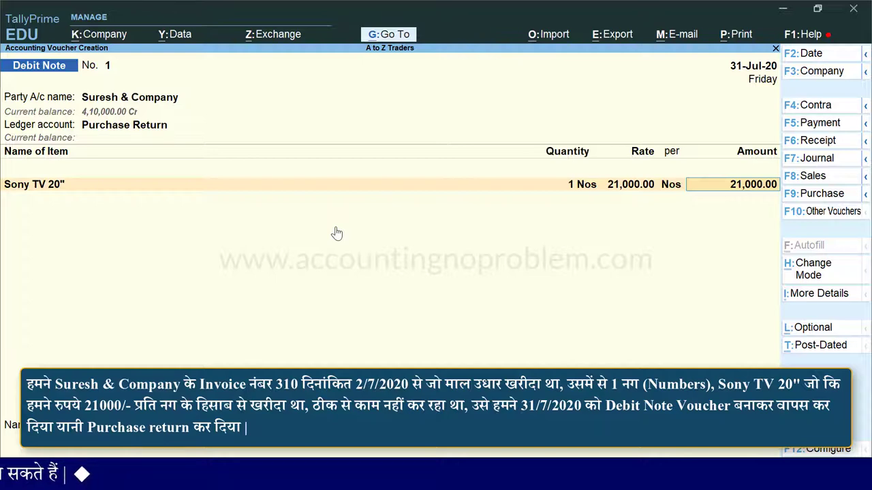
{"action": "key", "text": "Return"}
{"action": "key", "text": "Return"}
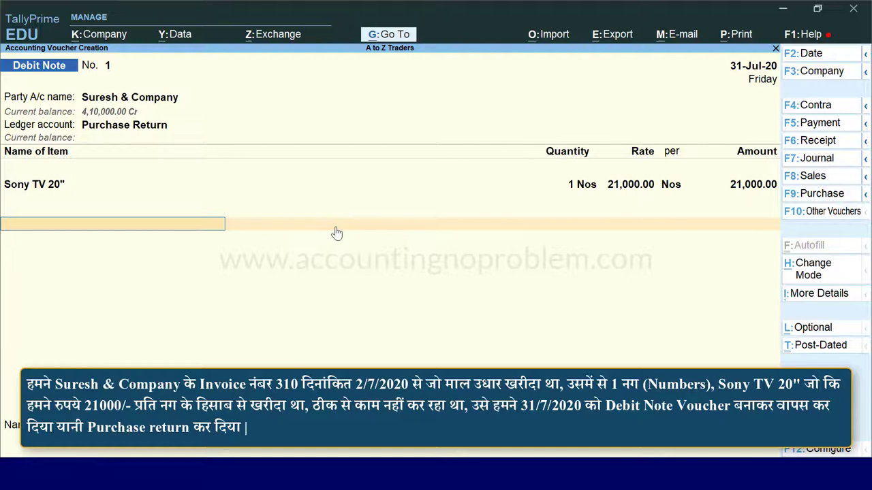
- End the item list, add the narration "Being purchase returned to supplier because TV is not working properly." and save the debit note
{"action": "key", "text": "Return"}
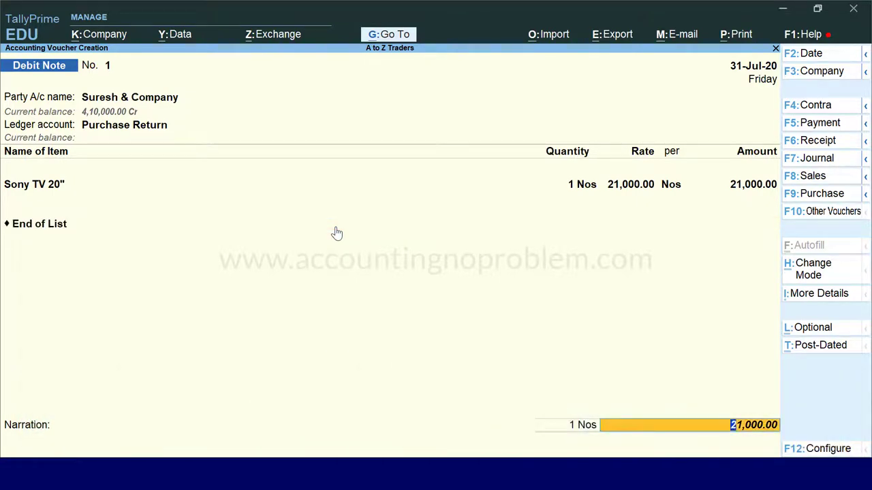
{"action": "key", "text": "Return"}
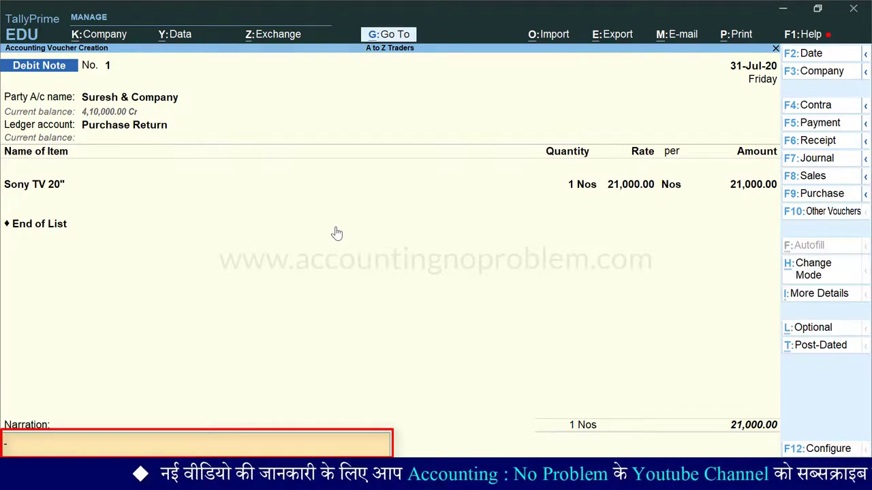
{"action": "type", "text": "Being purchase returned to supplier because TV is not working properly."}
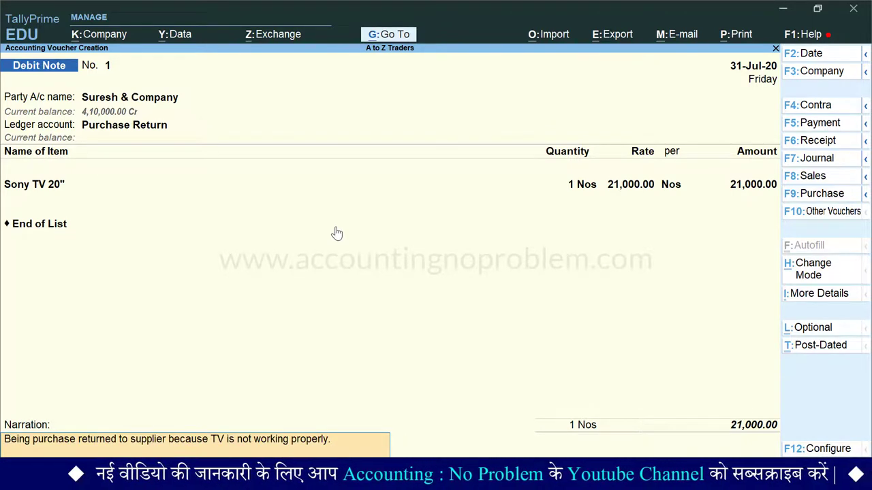
{"action": "key", "text": "ctrl+a"}
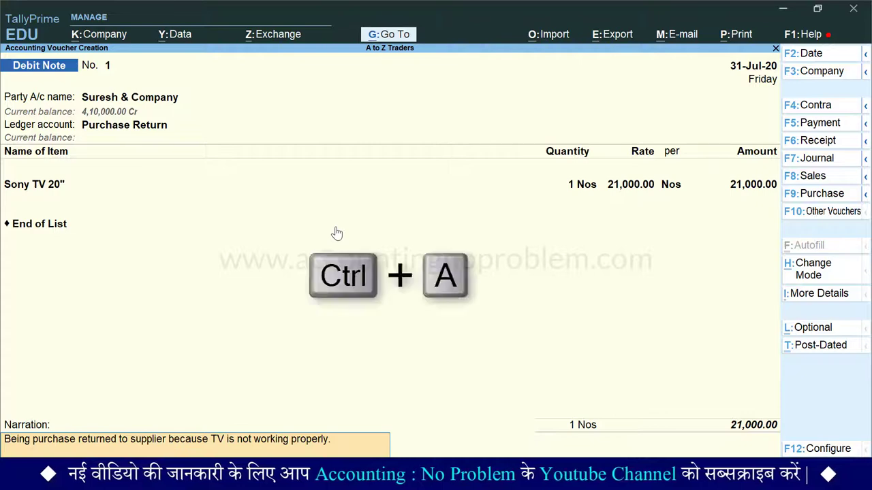